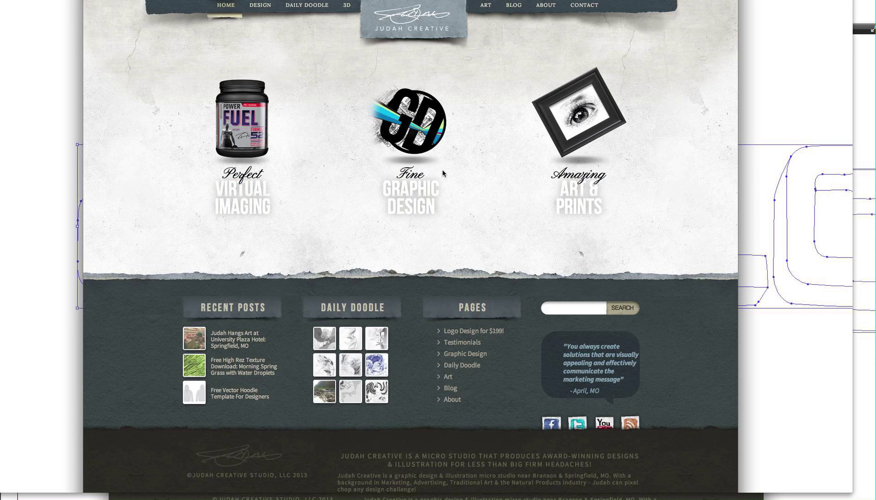
Step: Leave the Judah Creative website and return to the Illustrator document with the 3D QUALITY lettering
mouse_move(86, 245)
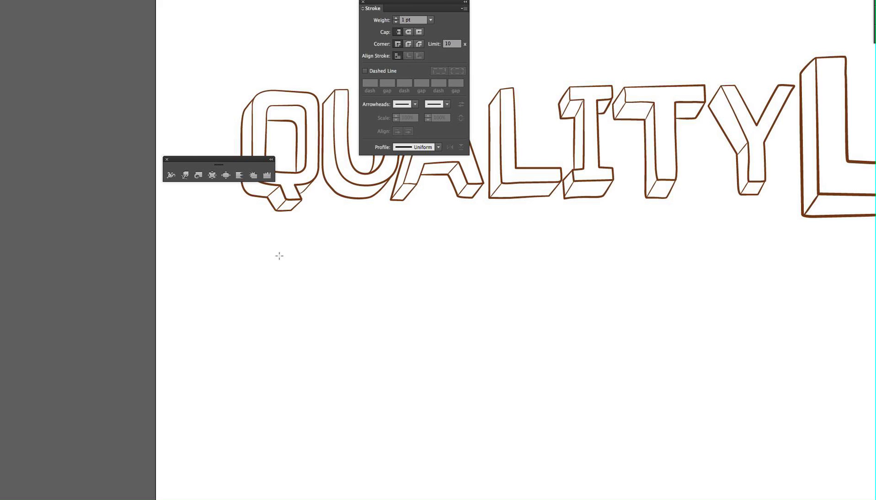
Step: Draw an ellipse below the lettering and marquee-select both overlapping ellipses
mouse_move(276, 250)
left_mouse_down()
mouse_move(546, 360)
mouse_move(648, 361)
left_mouse_up()
key("v")
left_click_drag(559, 270, 389, 354)
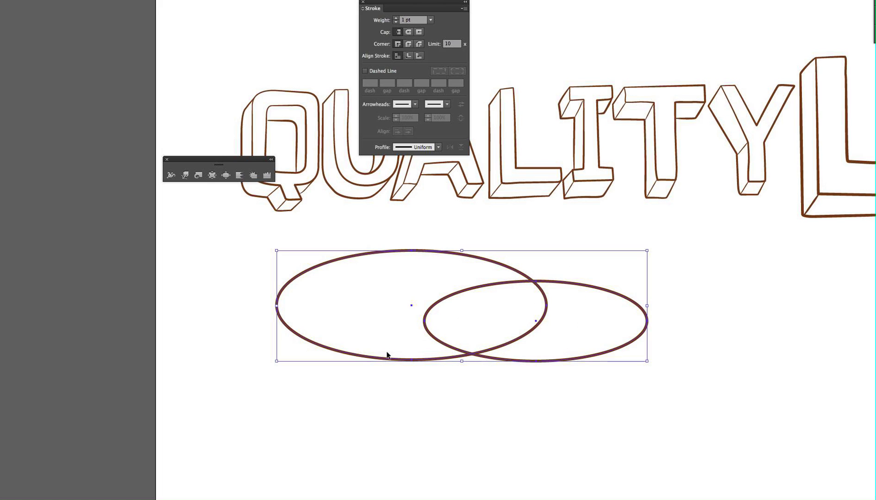
Step: Check the width profile list, then hide and re-show the Stroke panel's extra options
left_click(438, 148)
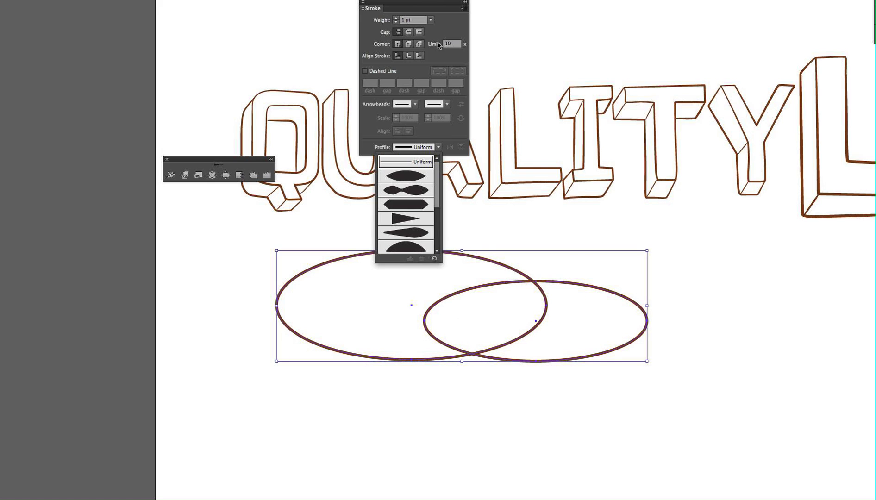
left_click(449, 19)
left_click(463, 9)
left_click(496, 7)
left_click_drag(438, 7, 435, 29)
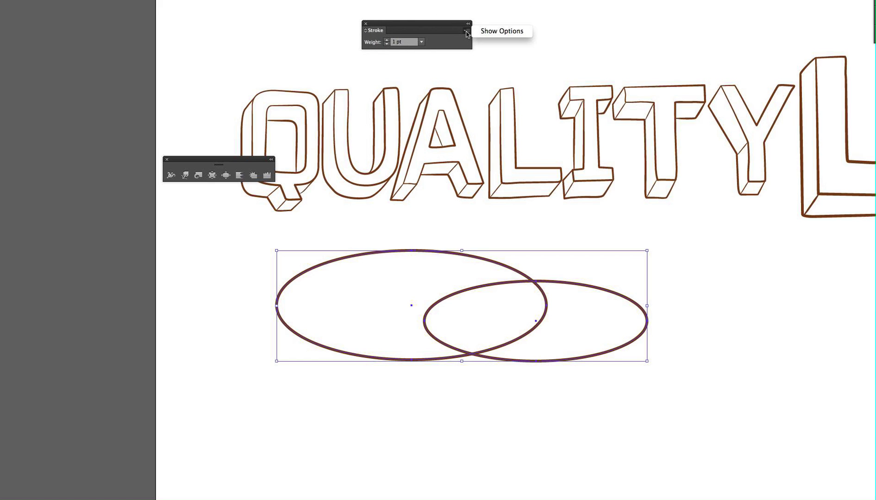
left_click(485, 33)
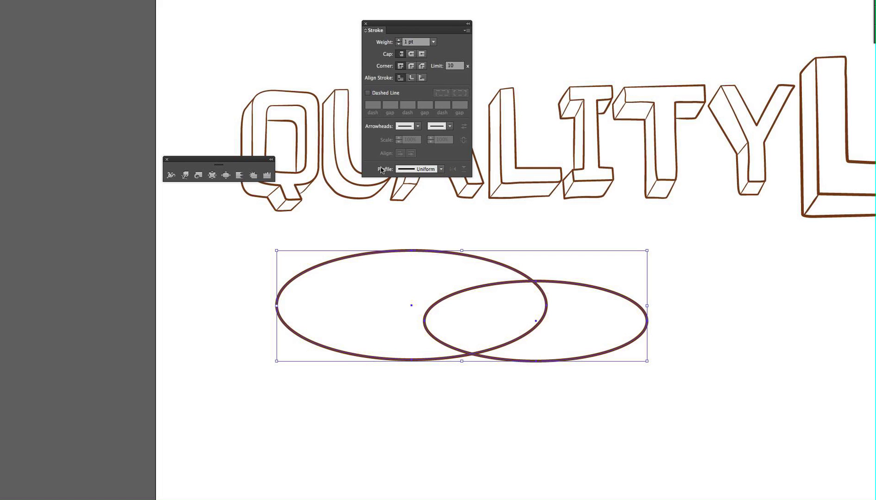
Step: Try Width Profiles 1 and 2, settle on the teardrop profile flipped along the paths
left_click(440, 170)
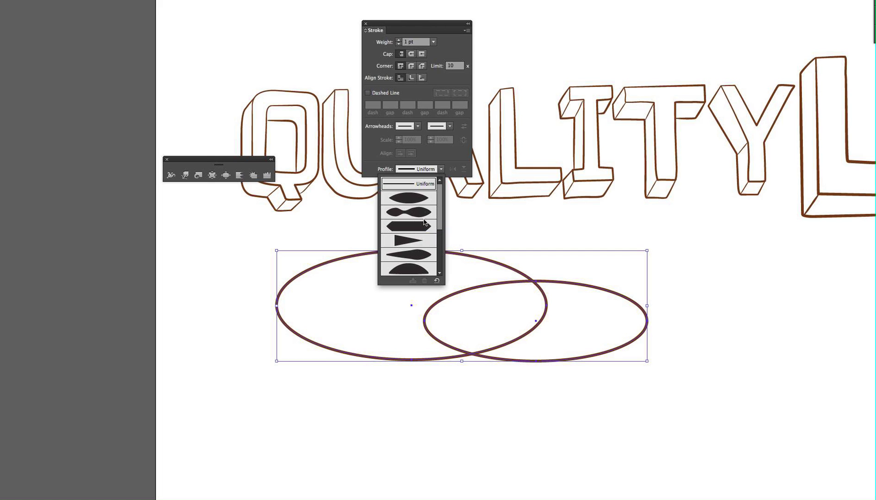
left_click(419, 199)
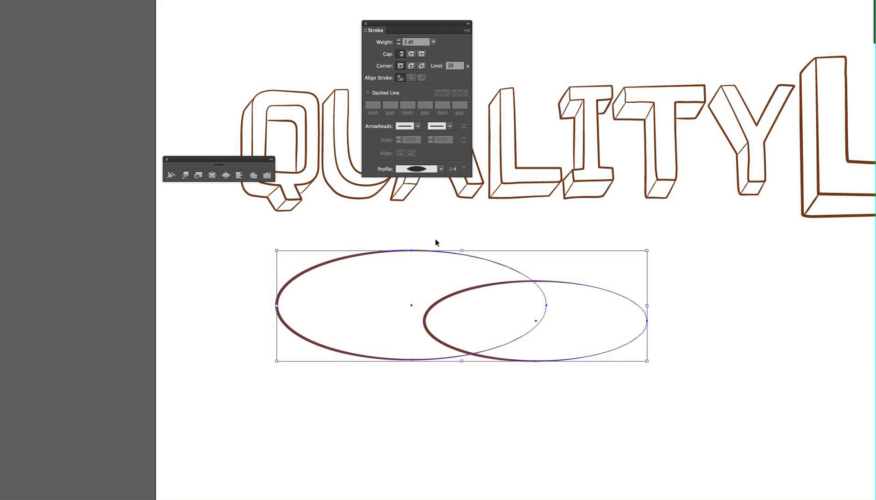
left_click(439, 170)
left_click(419, 198)
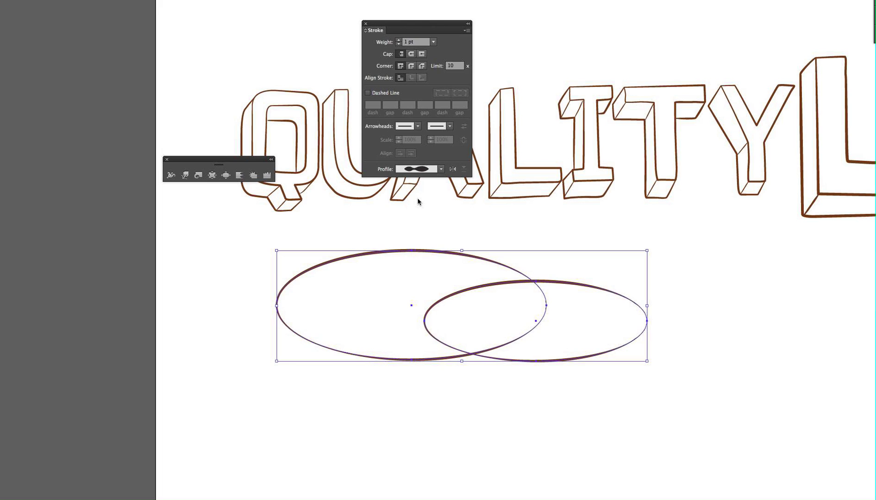
left_click(441, 169)
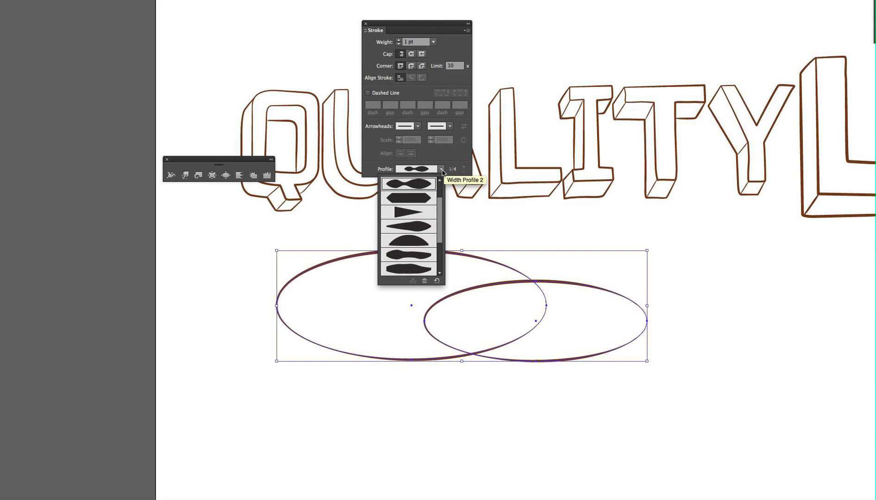
left_click(412, 227)
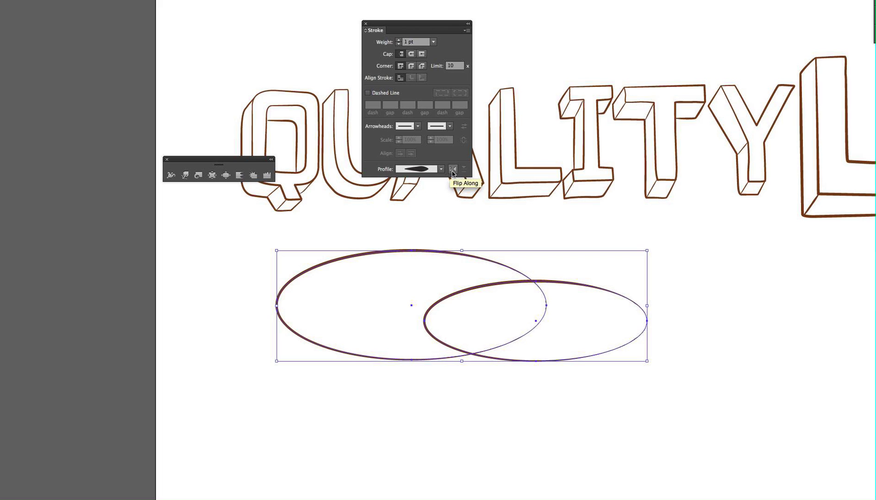
left_click(453, 170)
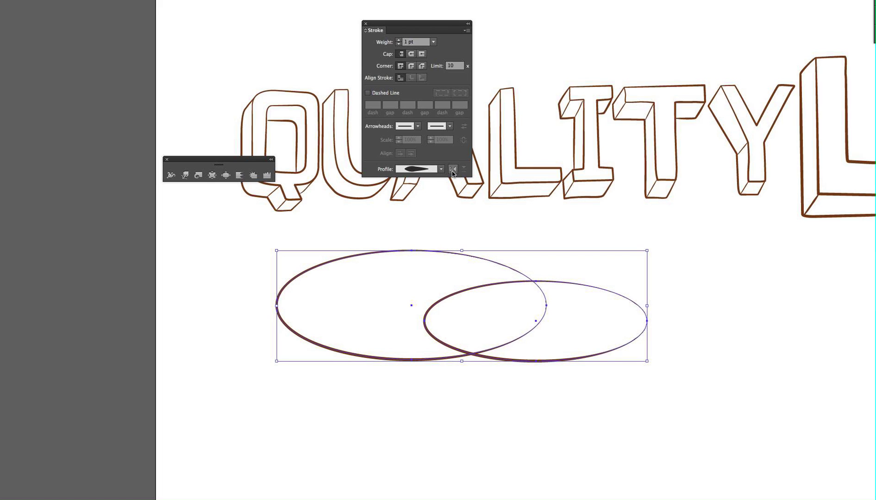
left_click(458, 234)
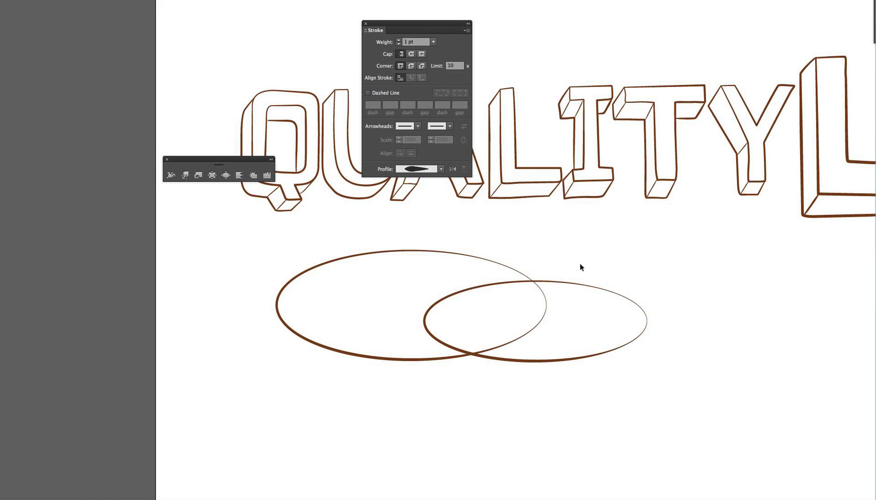
Step: Browse the width profile list without changing it, then select both test ellipses
left_click(487, 334)
left_click_drag(487, 333, 538, 241)
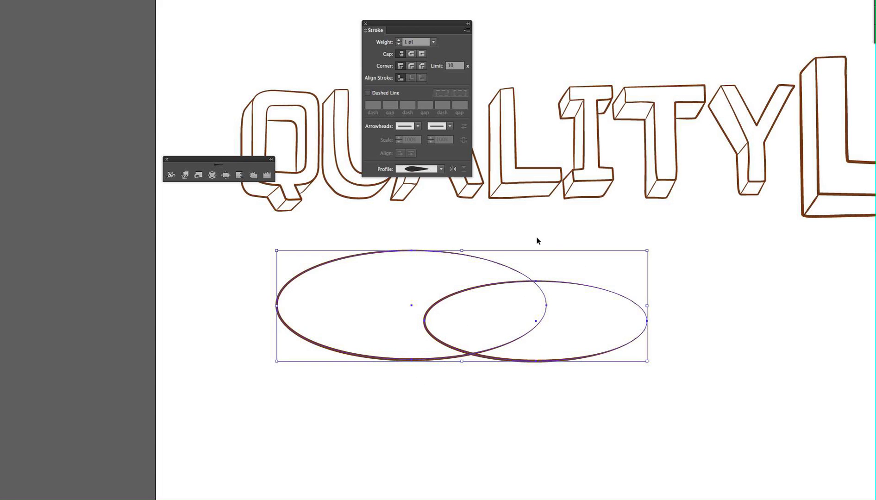
left_click(560, 242)
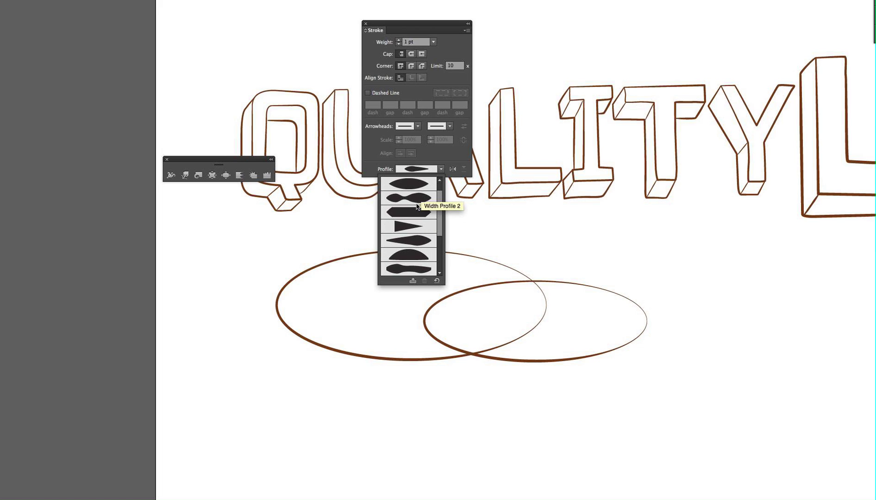
key("Escape")
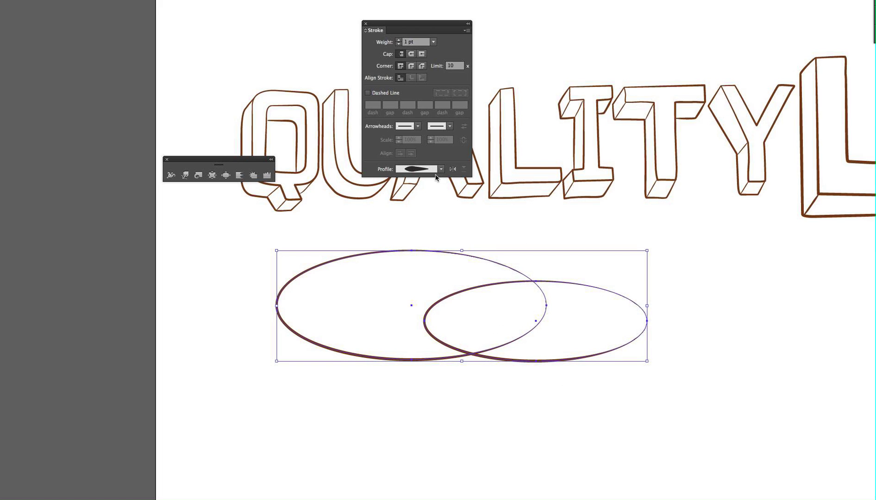
left_click(440, 170)
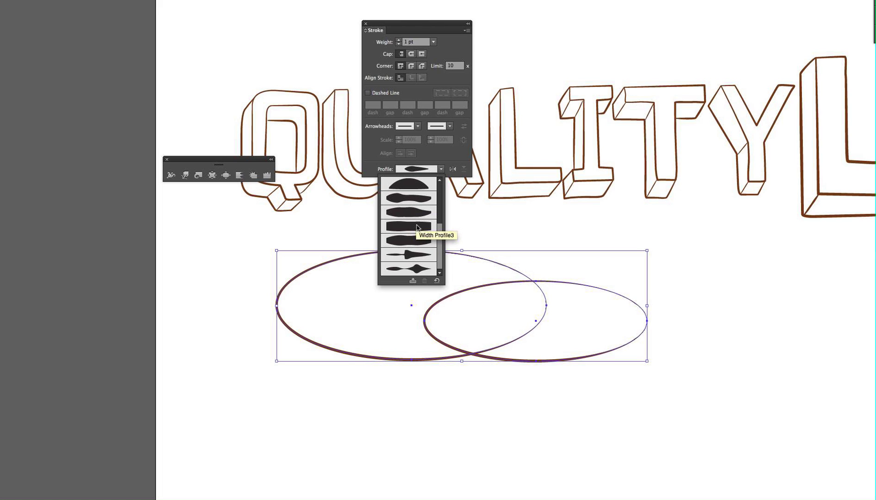
scroll(411, 212, "up", 2)
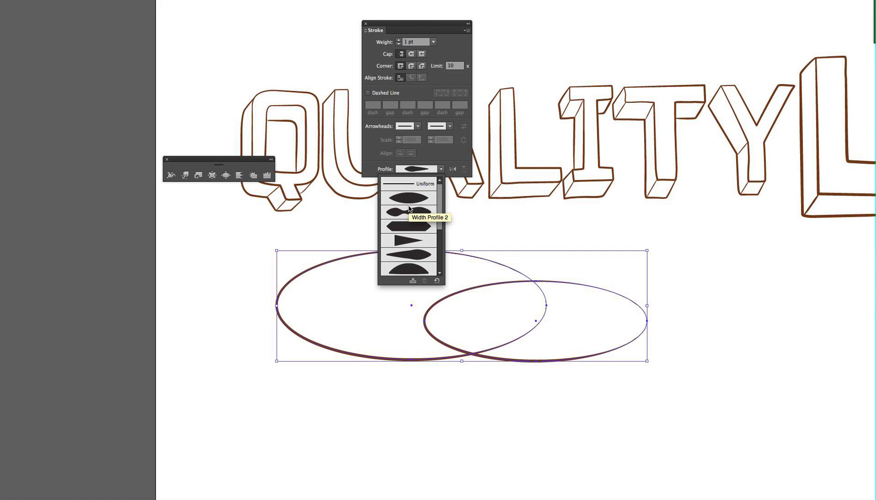
left_click(476, 217)
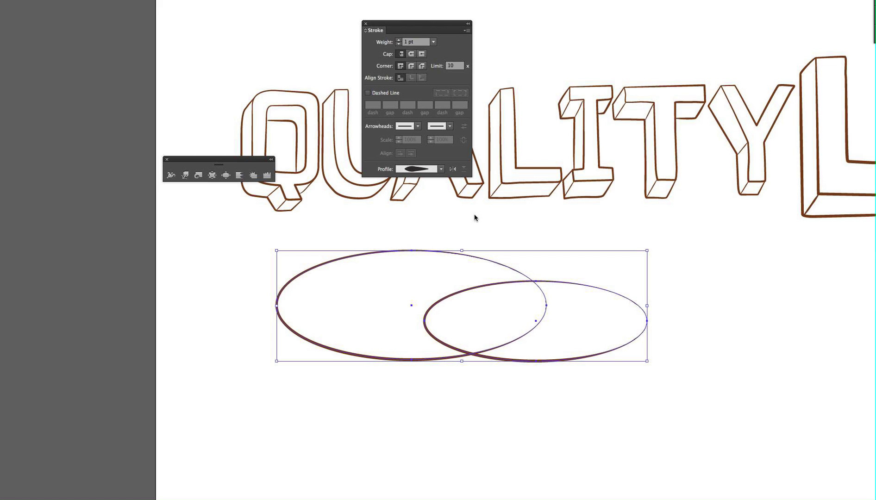
left_click_drag(305, 238, 615, 354)
Step: Delete the test ellipses and set the whole QUALITY artwork's stroke profile to Uniform
key("Delete")
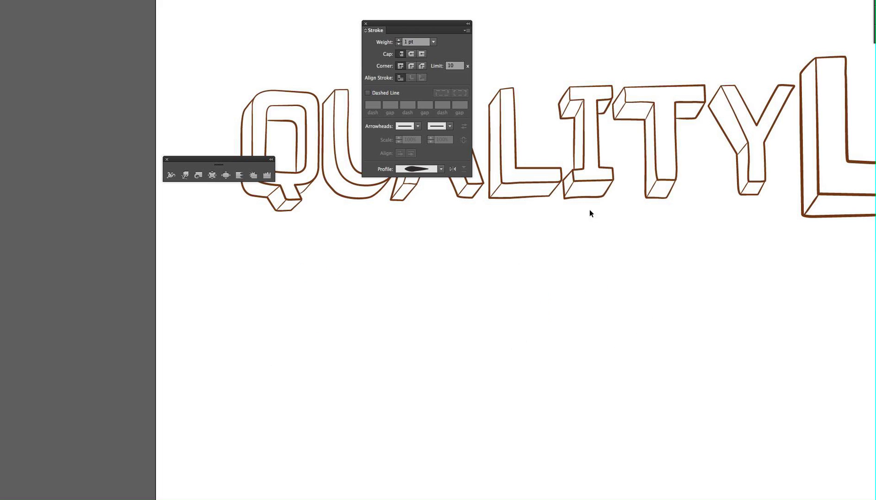
scroll(556, 254, "up", 1)
scroll(556, 254, "up", 3)
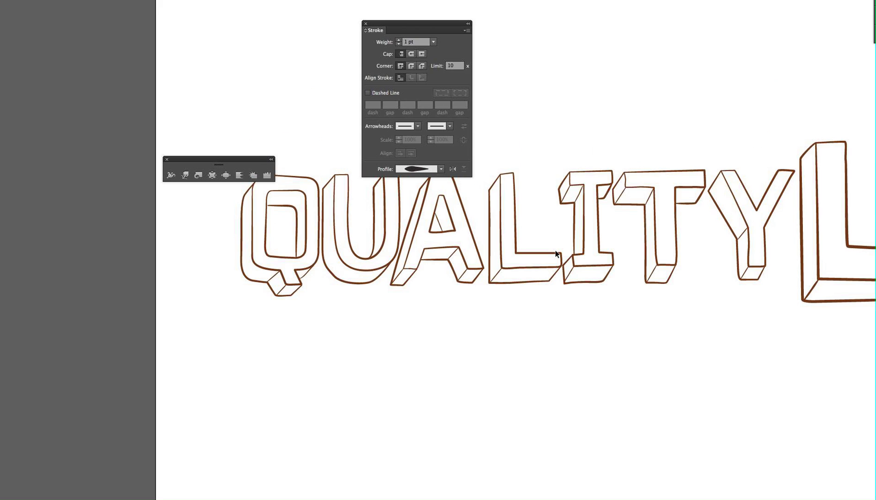
left_click(503, 244)
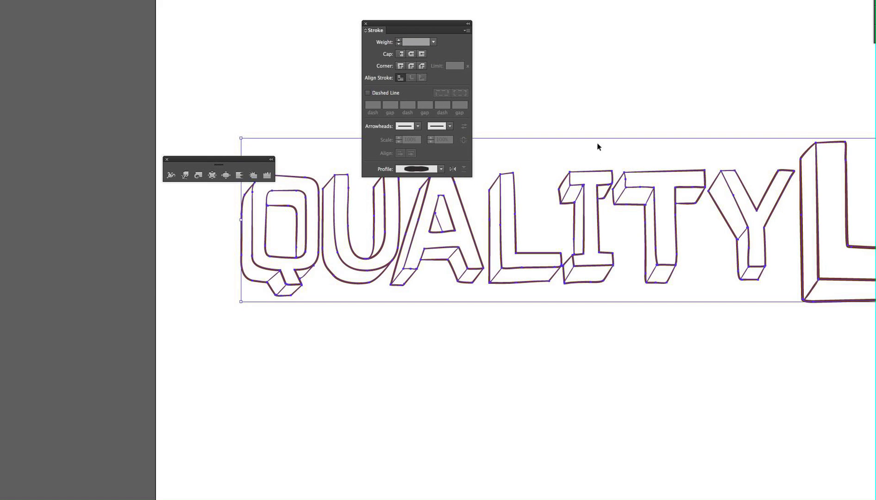
left_click(441, 169)
left_click(419, 184)
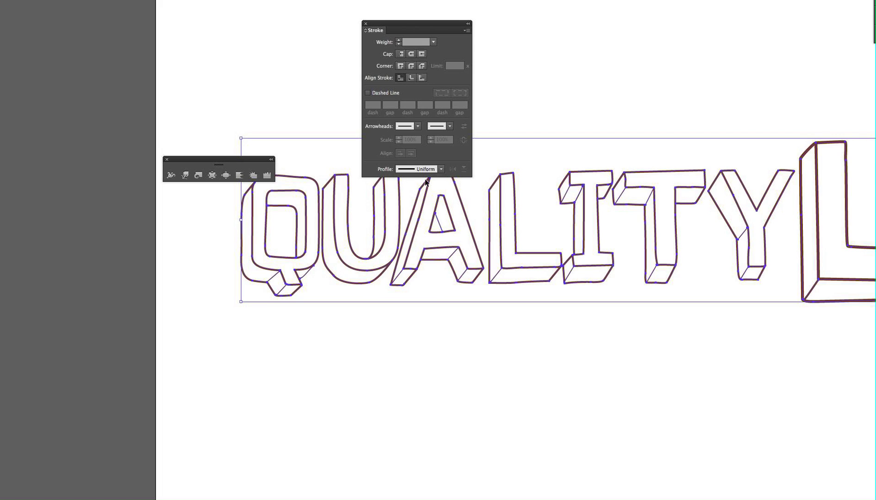
left_click(573, 147)
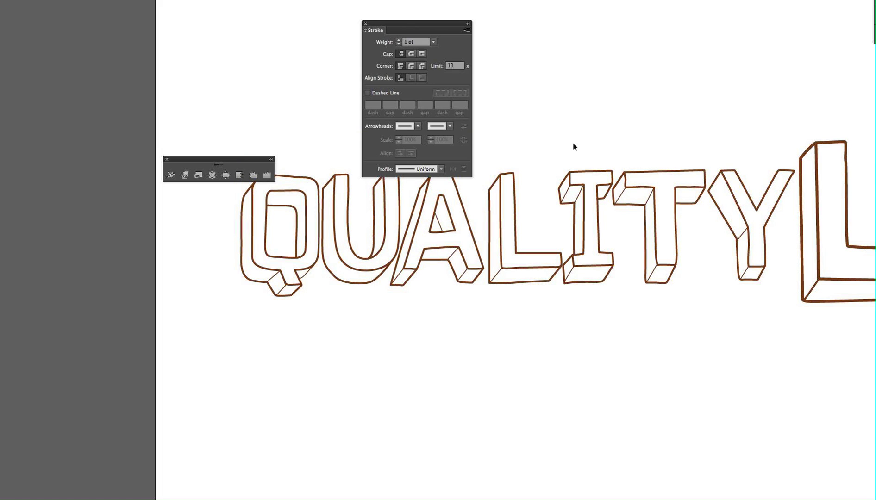
Step: Pan around the lettering and select the Q letter group
scroll(574, 147, "up", 5)
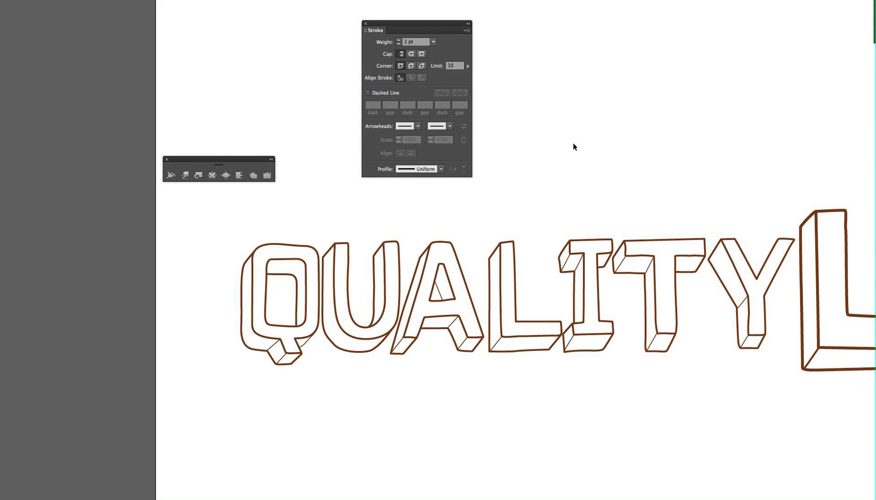
scroll(572, 147, "right", 2)
scroll(573, 146, "right", 1)
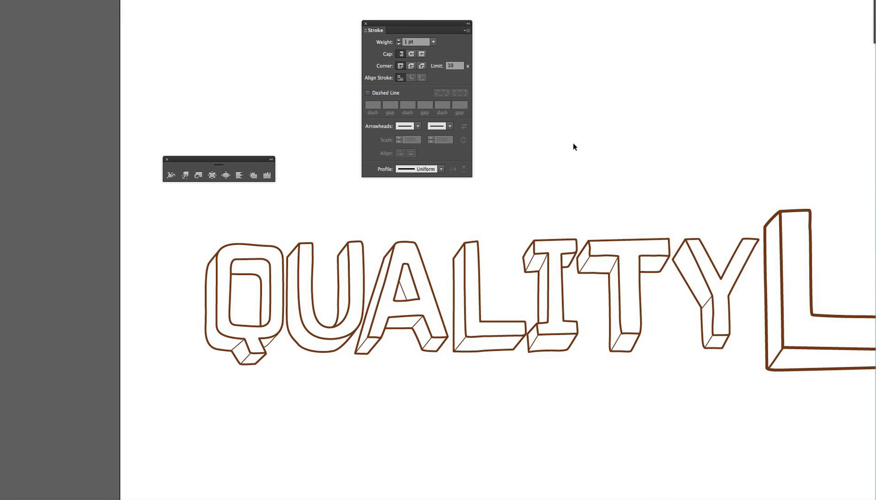
scroll(572, 147, "right", 3)
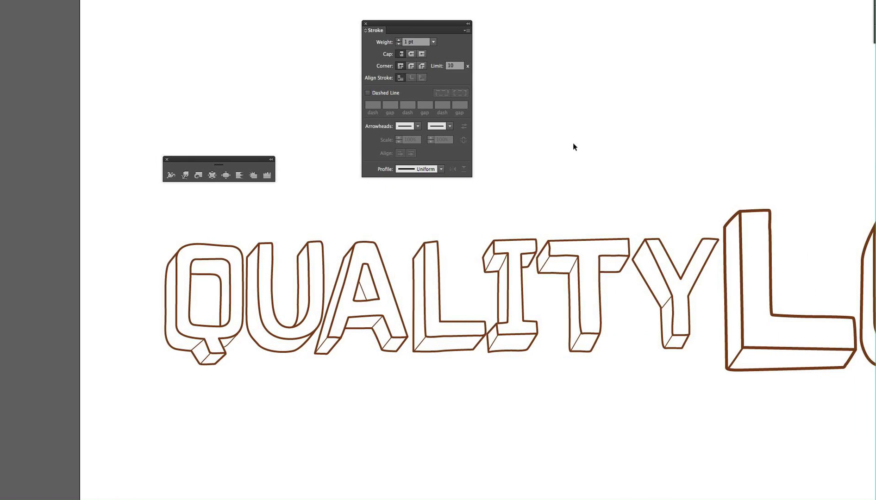
scroll(573, 146, "right", 6)
scroll(573, 147, "left", 3)
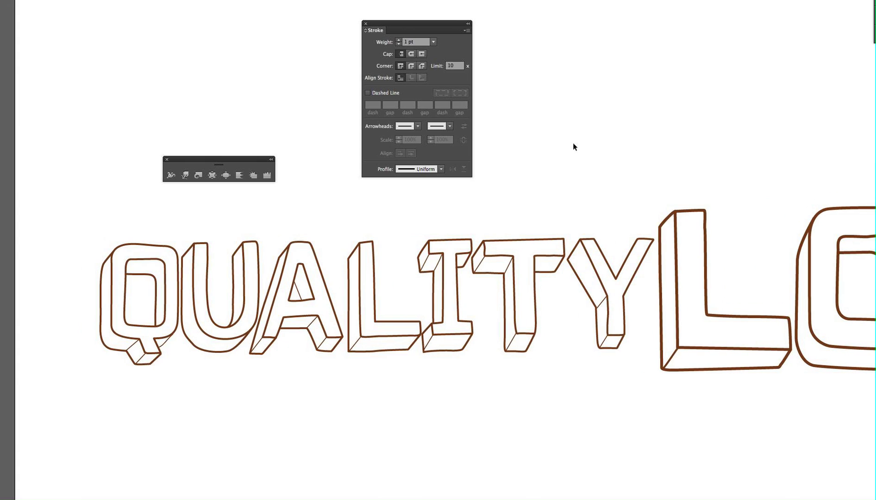
scroll(573, 146, "up", 2)
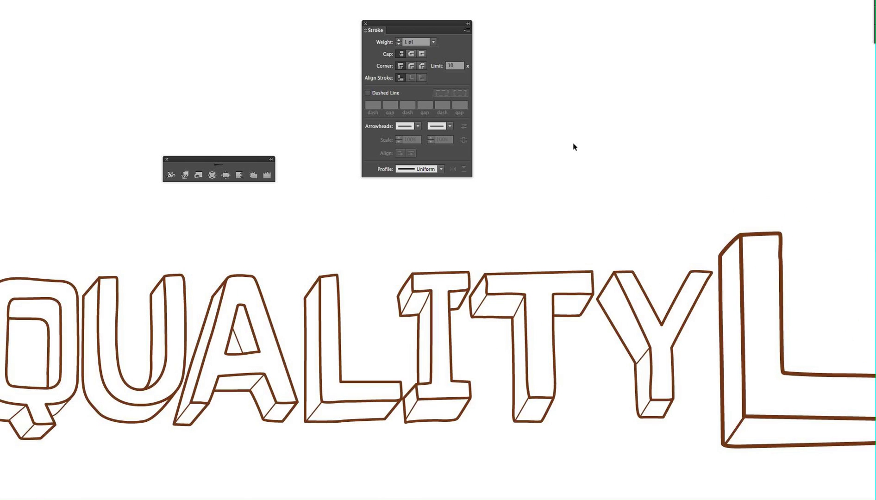
scroll(573, 147, "down", 3)
scroll(573, 147, "left", 5)
scroll(573, 147, "up", 1)
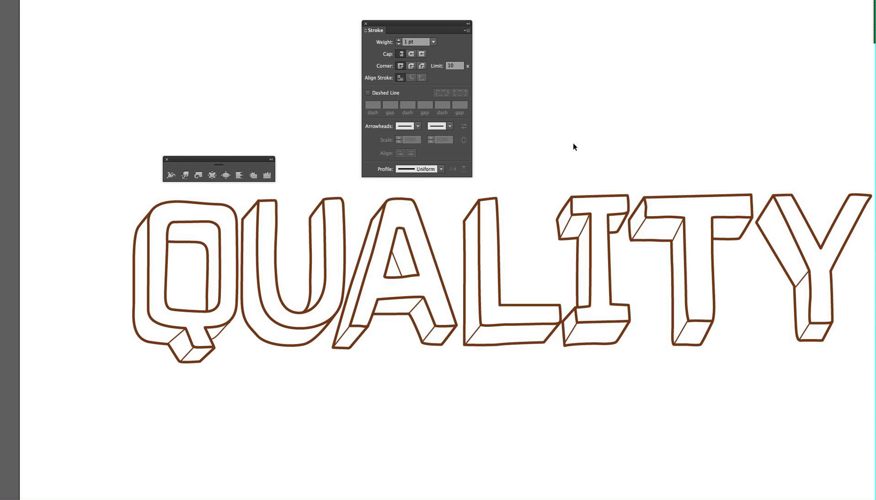
left_click(234, 213)
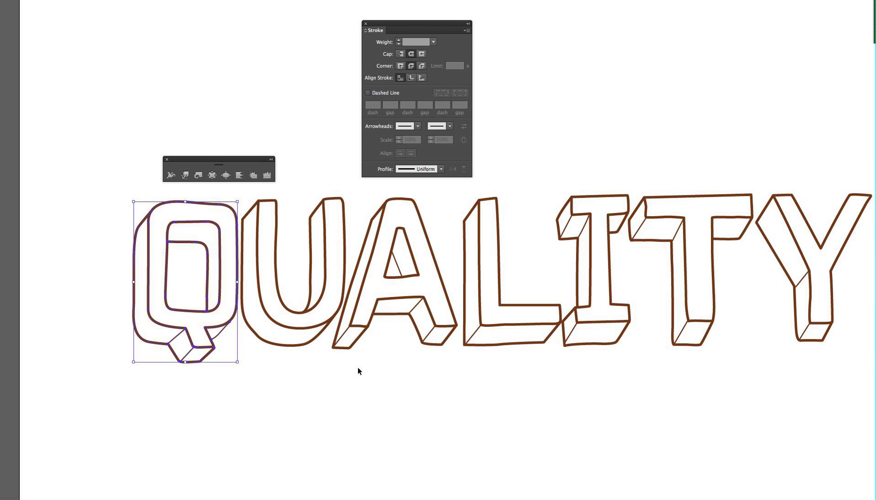
scroll(357, 367, "down", 5)
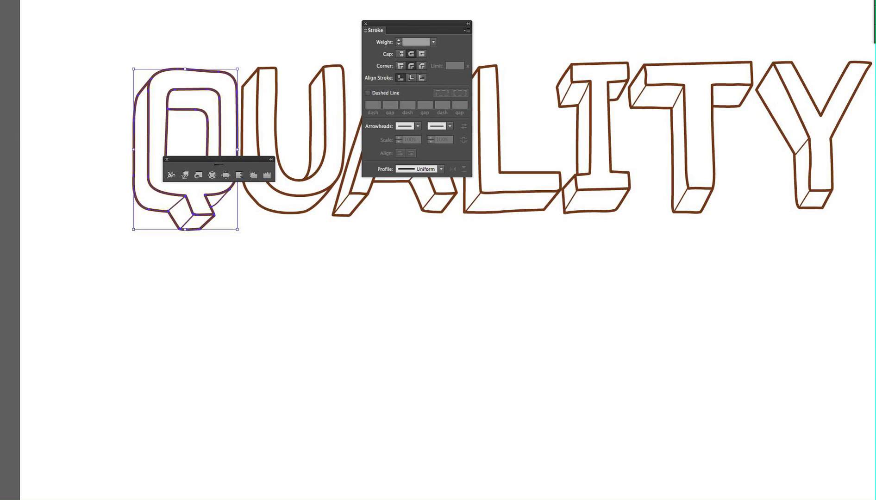
Step: Draw a short horizontal test line below the QUALITY lettering with a 0.645 pt stroke
key("ctrl+shift+a")
mouse_move(164, 293)
left_mouse_down()
mouse_move(628, 292)
mouse_move(493, 293)
left_mouse_up()
key("shift+w")
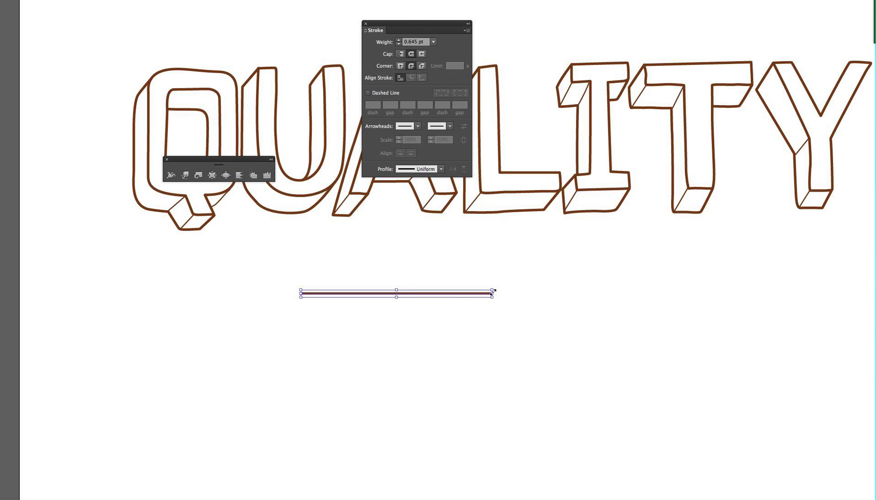
scroll(460, 303, "up", 1)
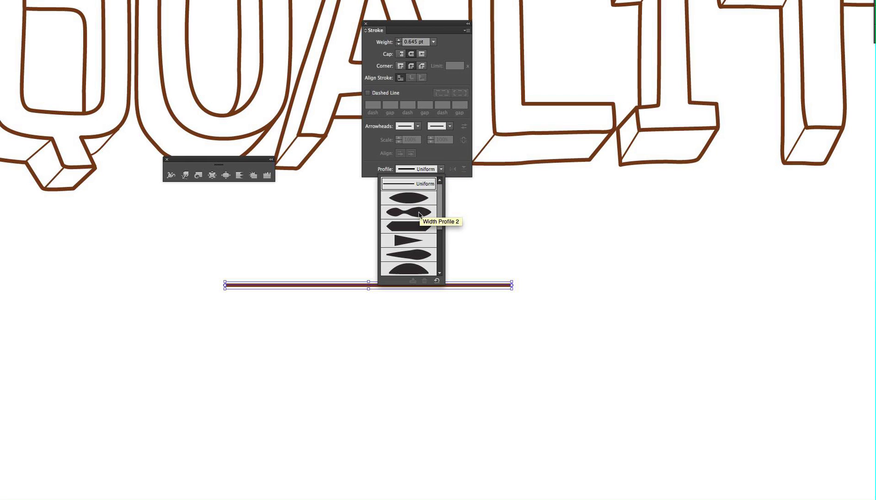
Step: Apply Width Profile 2 to the test line so it tapers to points at both ends
left_click(419, 213)
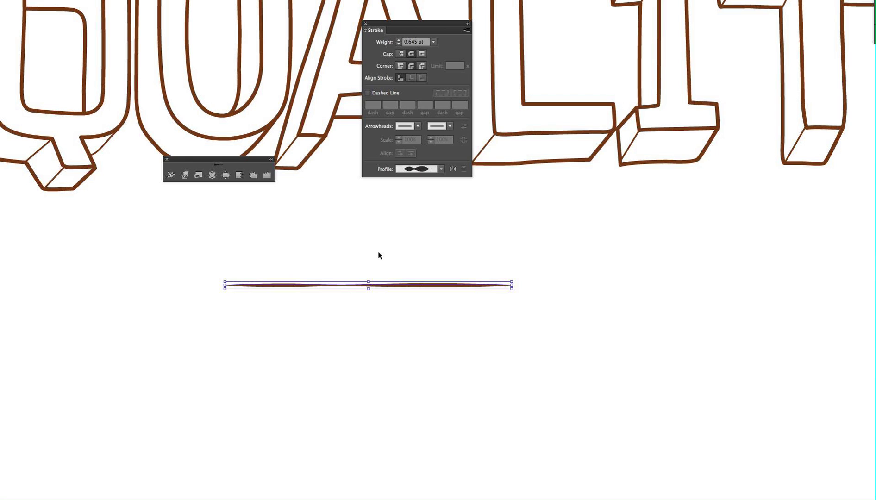
scroll(378, 255, "up", 1, "alt")
scroll(378, 256, "down", 1, "alt")
scroll(380, 254, "up", 5)
scroll(231, 266, "left", 5)
Step: Give the marquee-selected Q Width Profile 2 and move the floating panel off it
left_click_drag(103, 102, 284, 337)
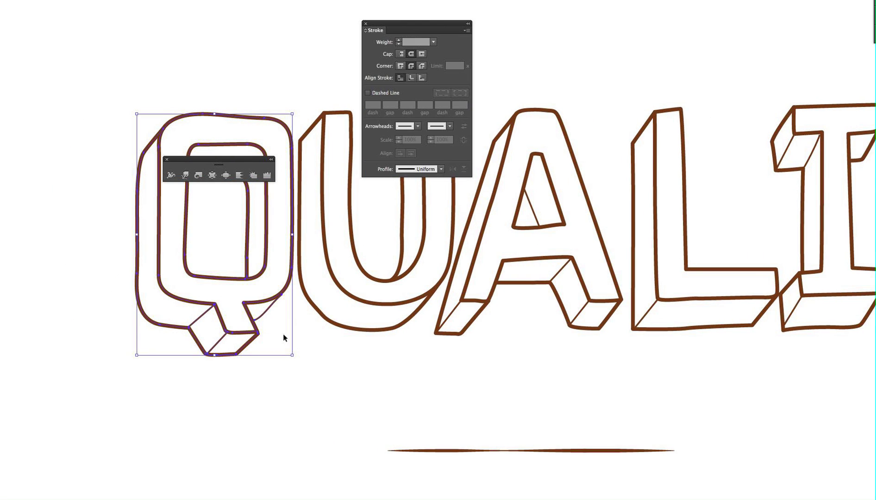
left_click(441, 169)
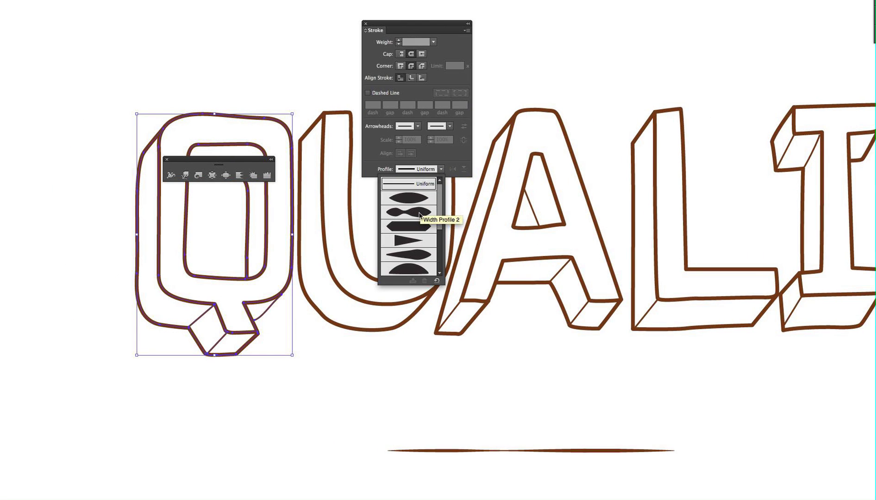
left_click(419, 214)
left_click(237, 187)
left_click_drag(208, 164, 251, 34)
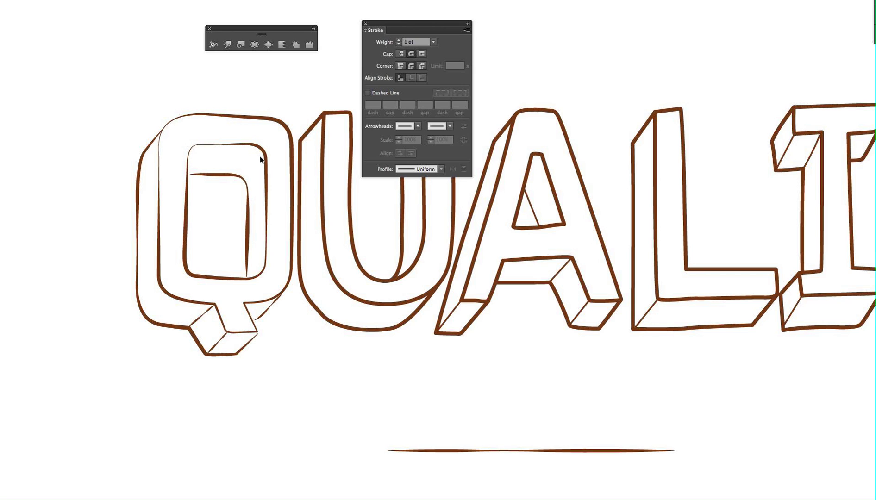
Step: With the Width tool, slide the test line's narrow point left and add a new width point
scroll(262, 158, "down", 5)
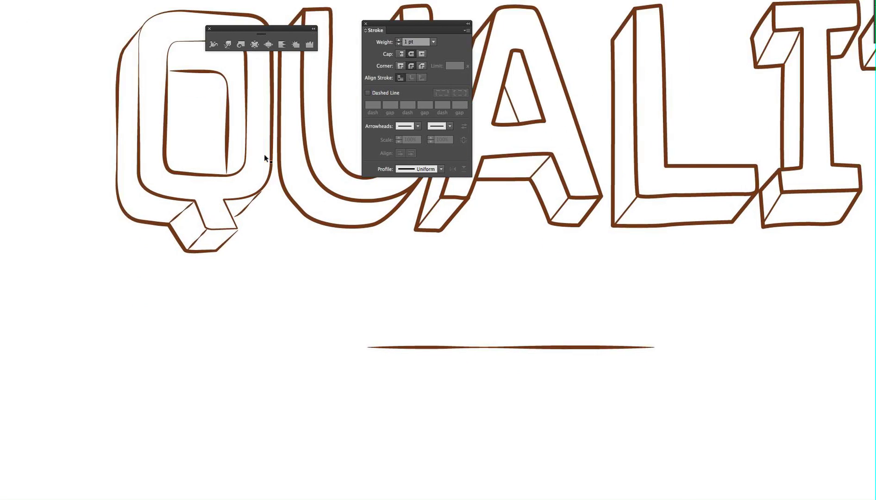
scroll(262, 158, "right", 7)
scroll(262, 157, "right", 1)
scroll(262, 157, "down", 4)
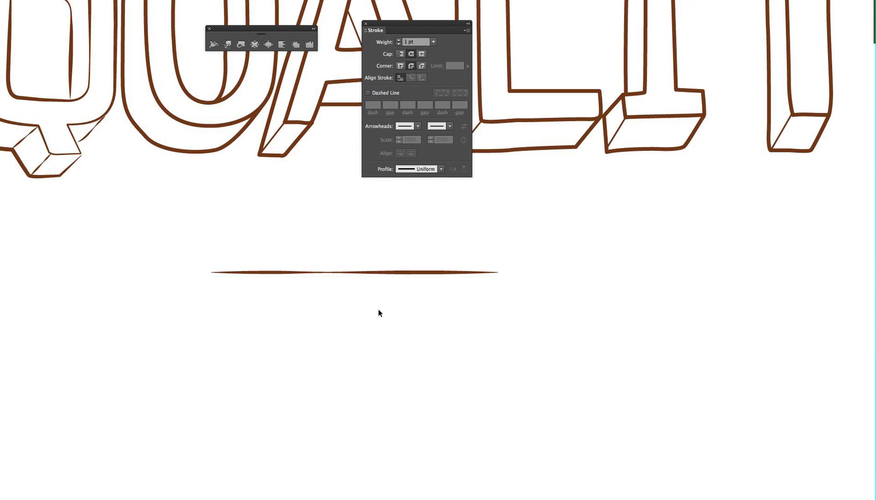
scroll(378, 310, "up", 3)
scroll(377, 309, "up", 3)
scroll(377, 309, "left", 1)
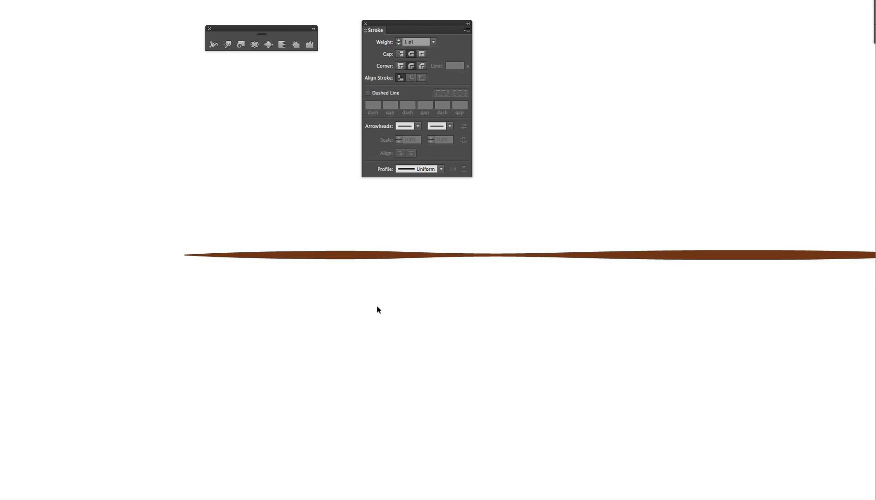
scroll(378, 309, "right", 4)
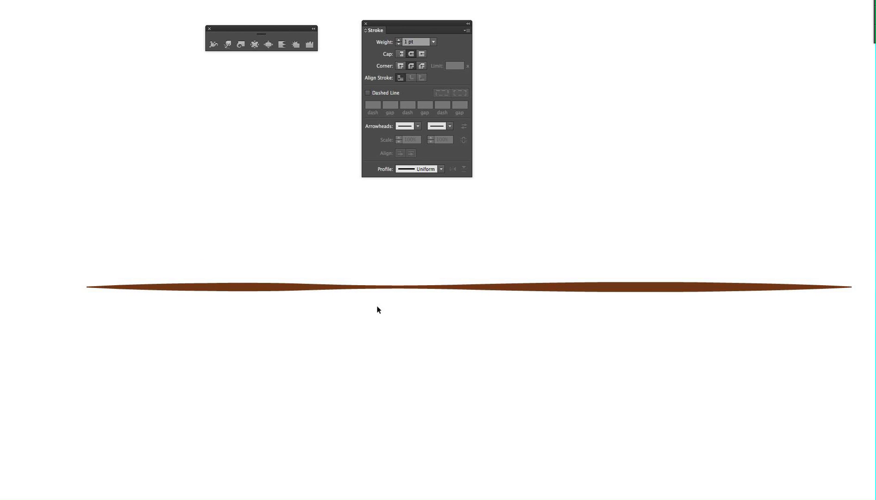
key("shift+w")
left_click_drag(351, 290, 238, 290)
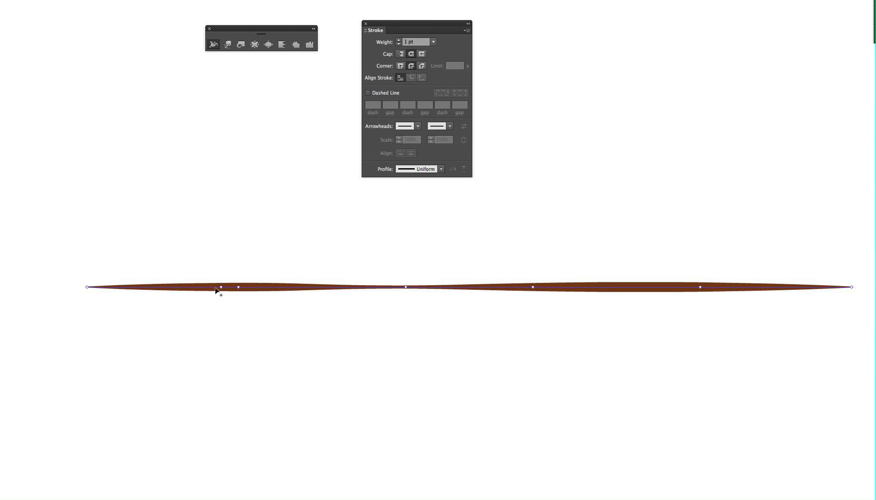
left_click(88, 289)
left_click(284, 287)
Step: Drag the left-end width handles outward into a bulge, then undo the change
left_click_drag(201, 288, 200, 318)
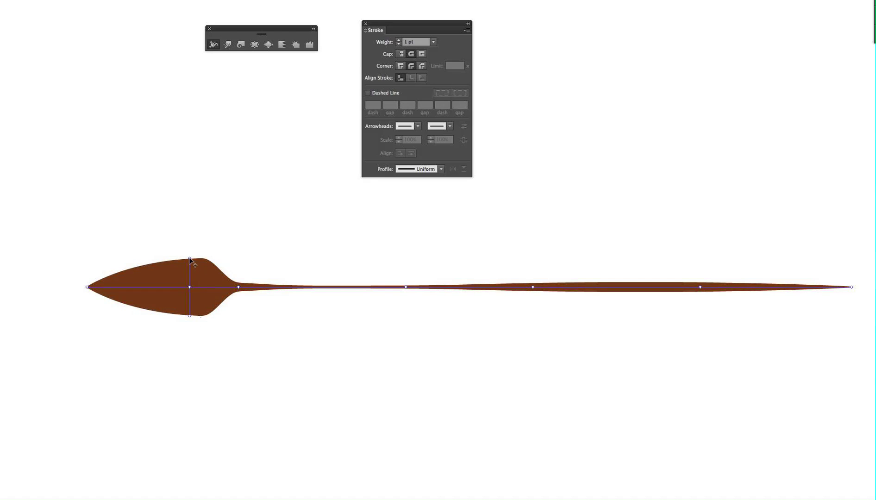
left_click_drag(190, 259, 189, 284)
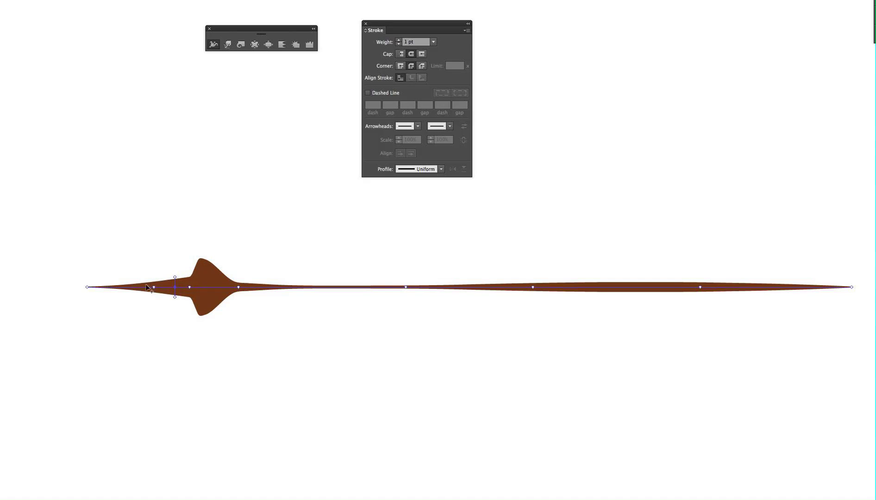
key("ctrl+z")
key("ctrl+z")
key("ctrl+z")
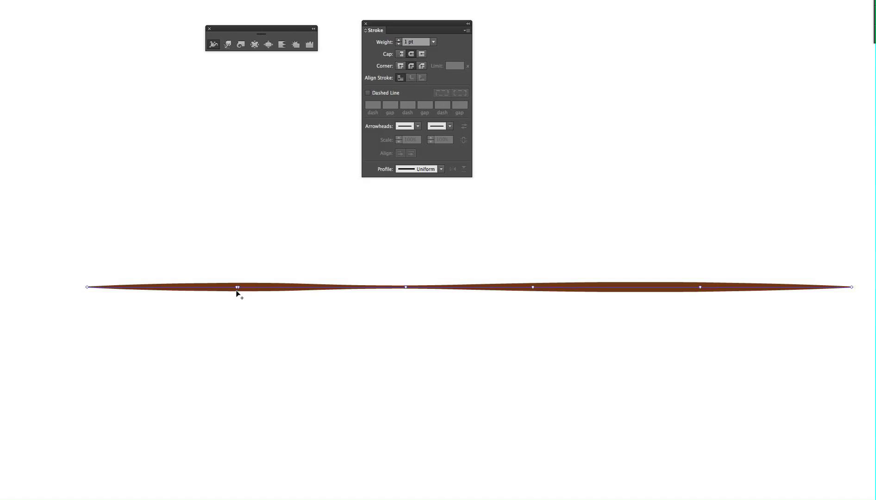
left_click_drag(238, 292, 238, 306)
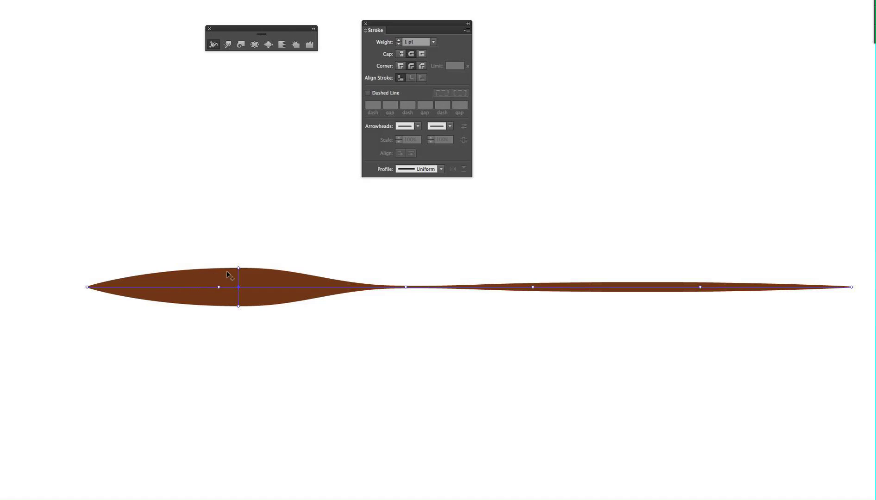
mouse_move(239, 268)
left_mouse_down()
mouse_move(238, 284)
mouse_move(247, 270)
left_mouse_up()
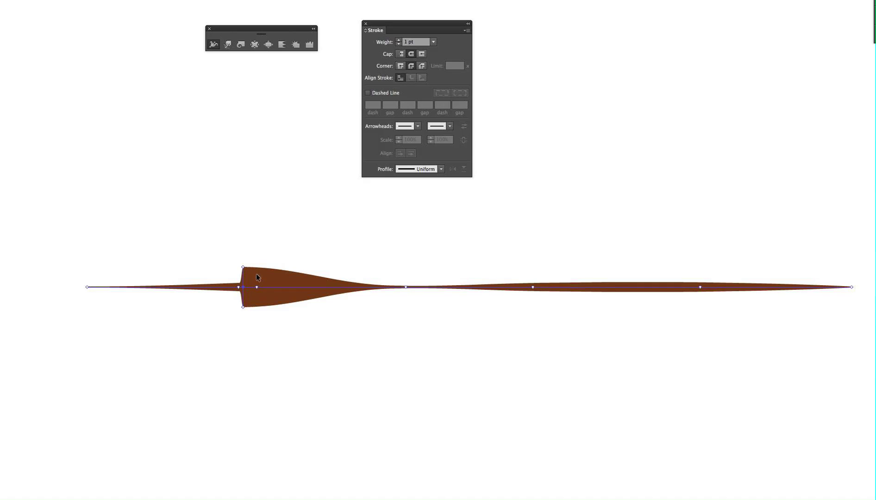
key("super+z")
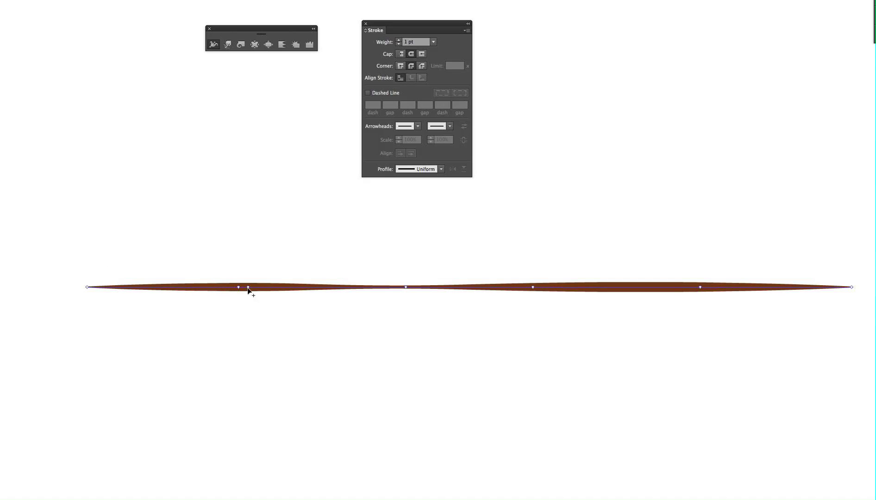
left_click_drag(238, 289, 233, 292)
left_click_drag(245, 287, 244, 310)
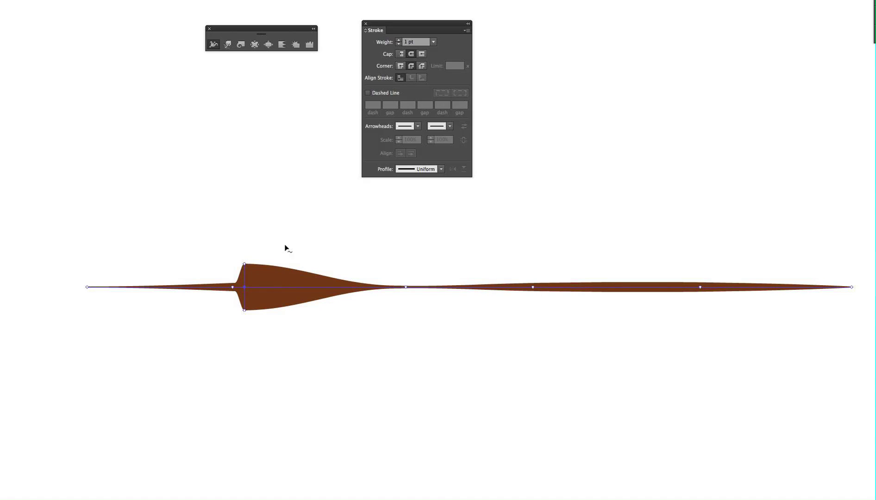
key("ctrl+z")
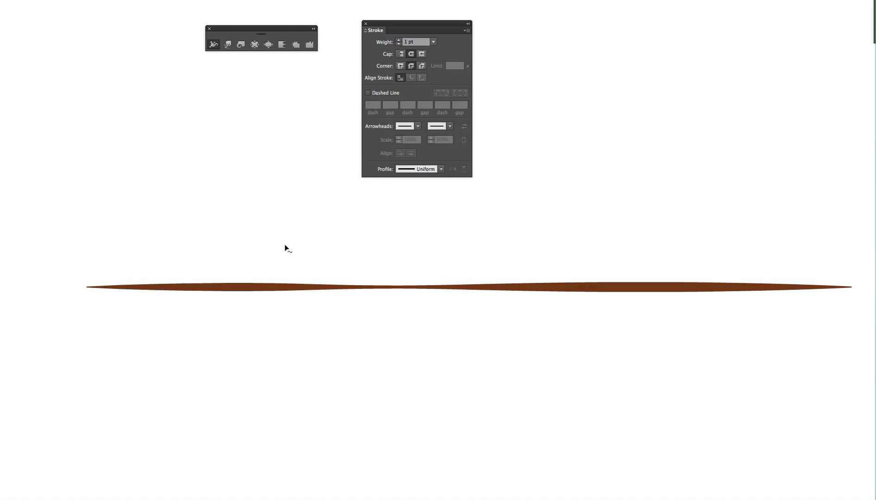
Step: Narrow the stroke's left end, widen it just right of centre, and thicken the right end
left_click(88, 294)
left_click_drag(88, 296, 87, 292)
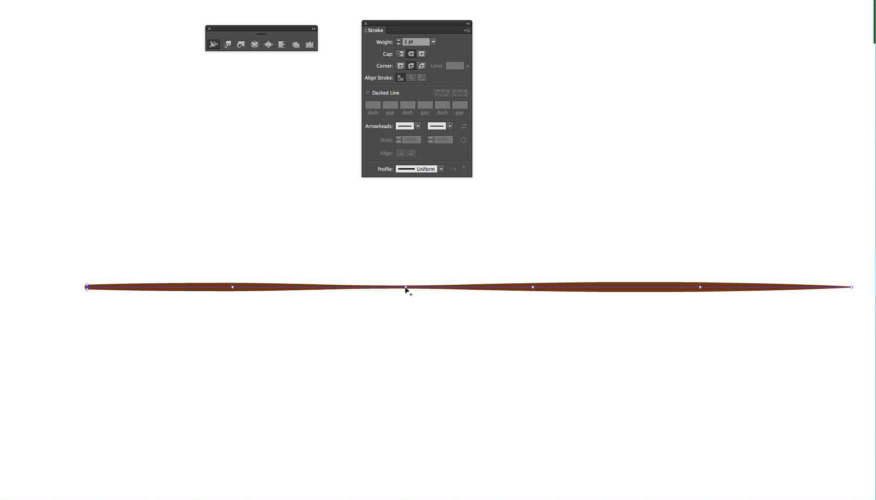
left_click_drag(406, 288, 408, 294)
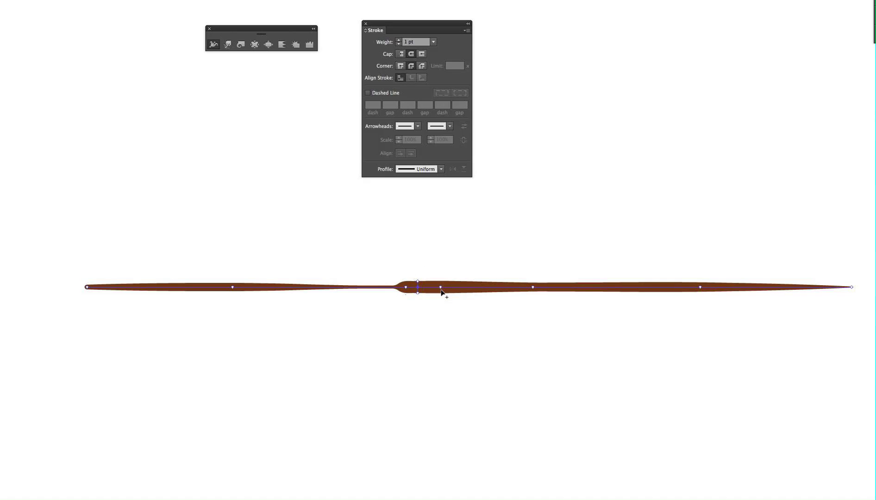
key("Delete")
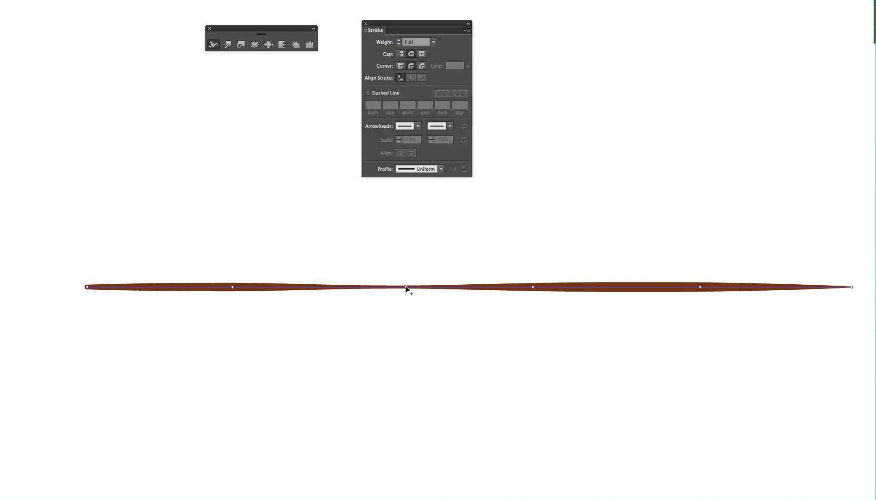
left_click(406, 288)
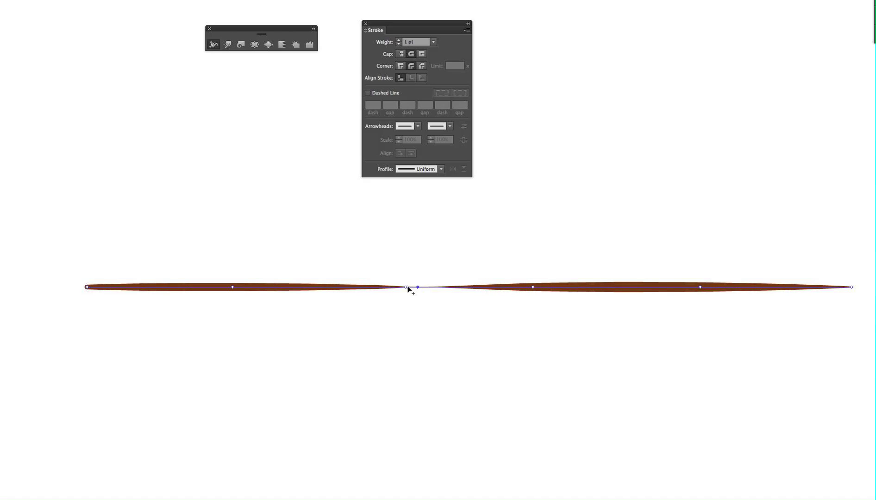
key("Delete")
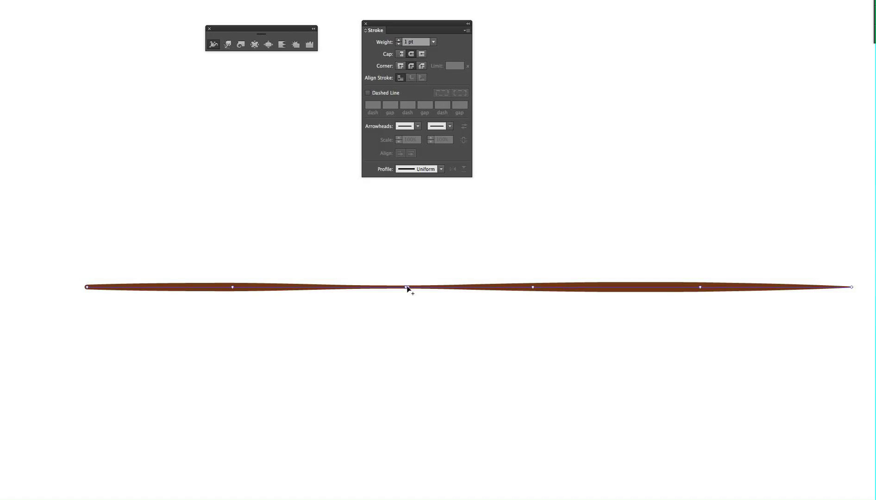
left_click_drag(407, 289, 408, 301)
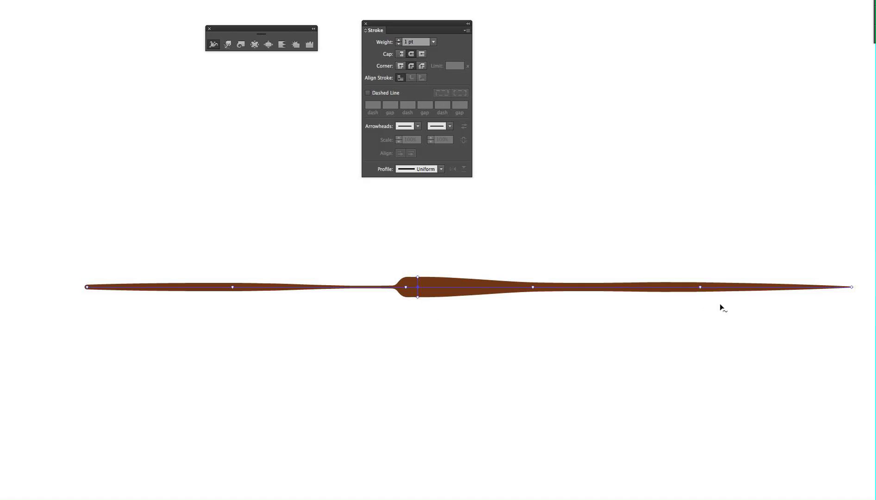
left_click_drag(853, 288, 852, 292)
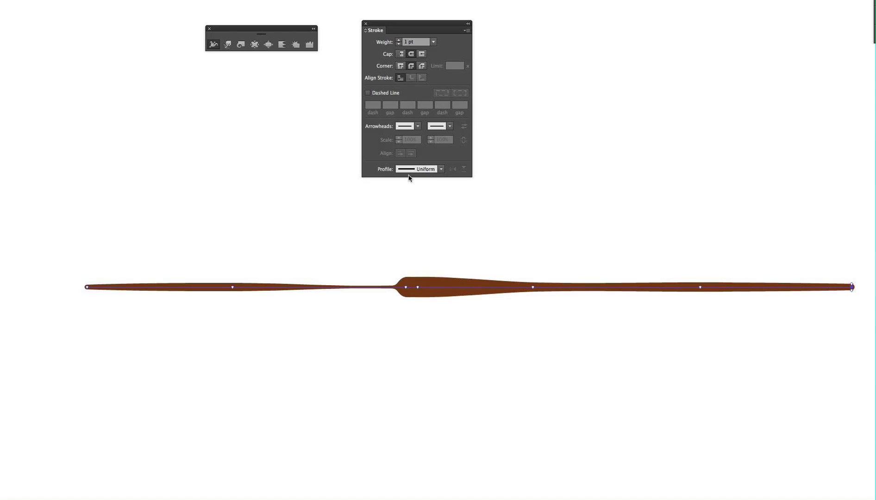
Step: Reselect the brown stroke and save its width shape as a new profile named 'Crazy Stroke'
left_click(442, 169)
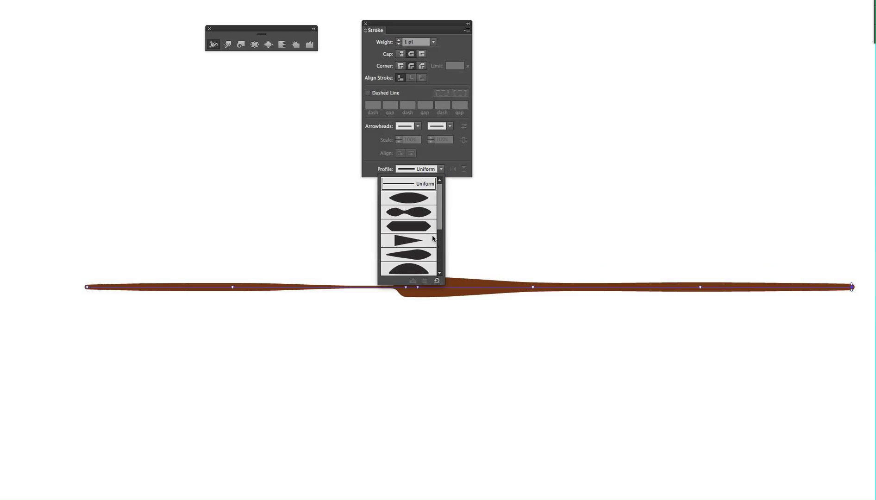
left_click(268, 239)
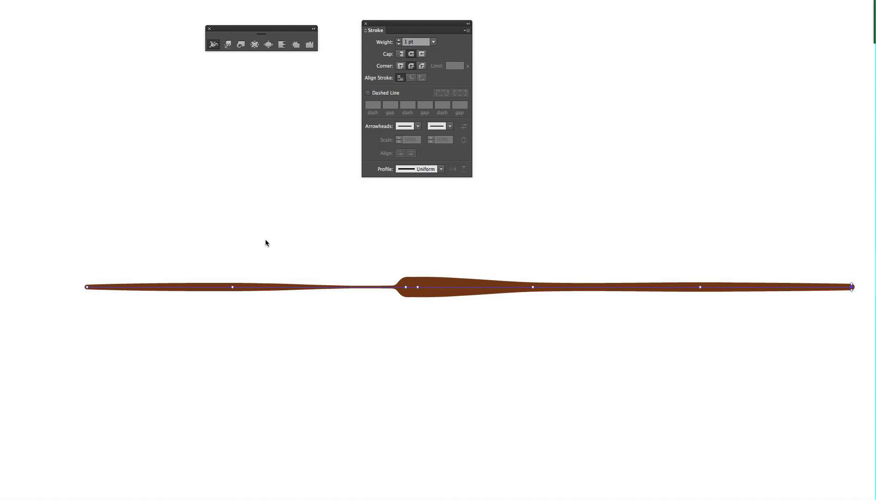
left_click(213, 217)
left_click(296, 326)
left_click_drag(297, 326, 454, 396)
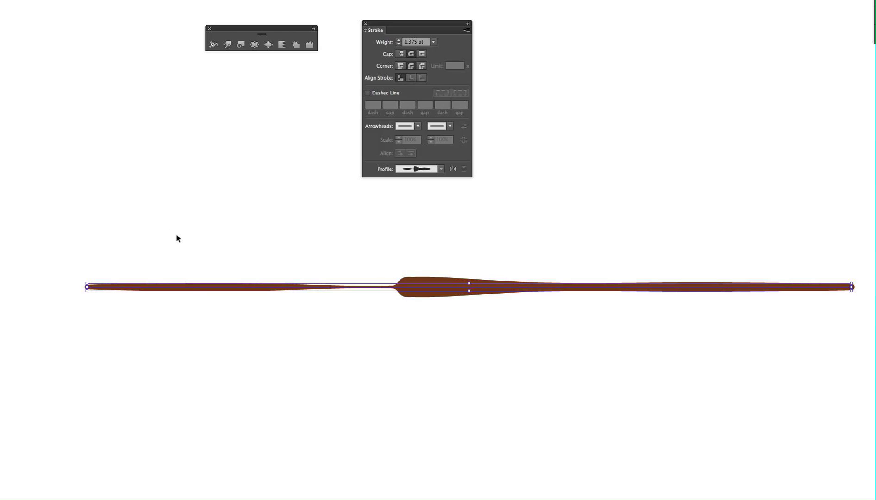
left_click(442, 170)
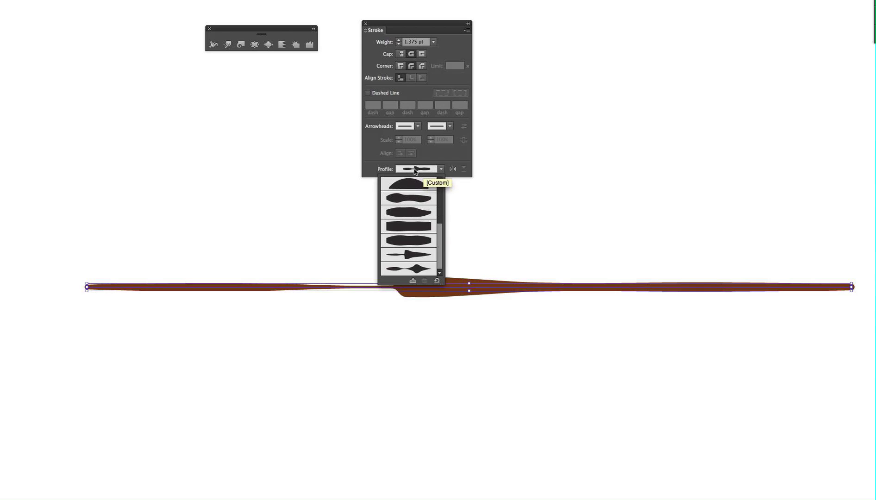
left_click(412, 281)
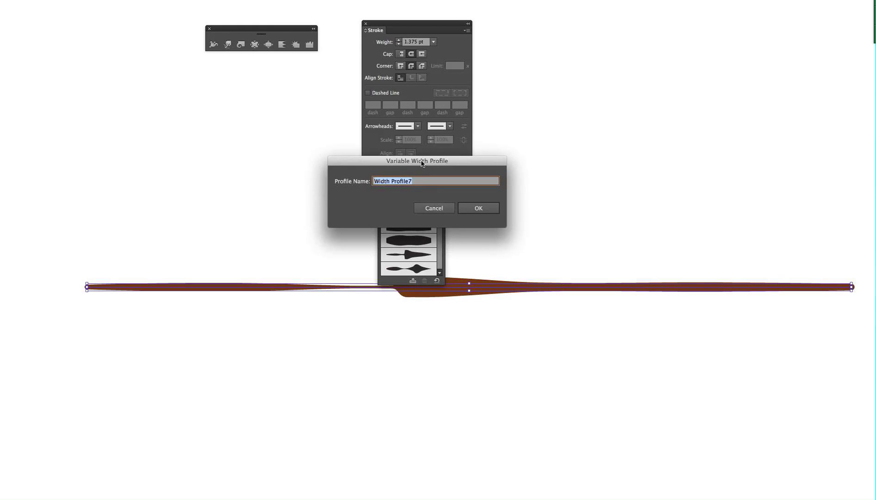
type("Crazy")
type(" Stroke")
key("Return")
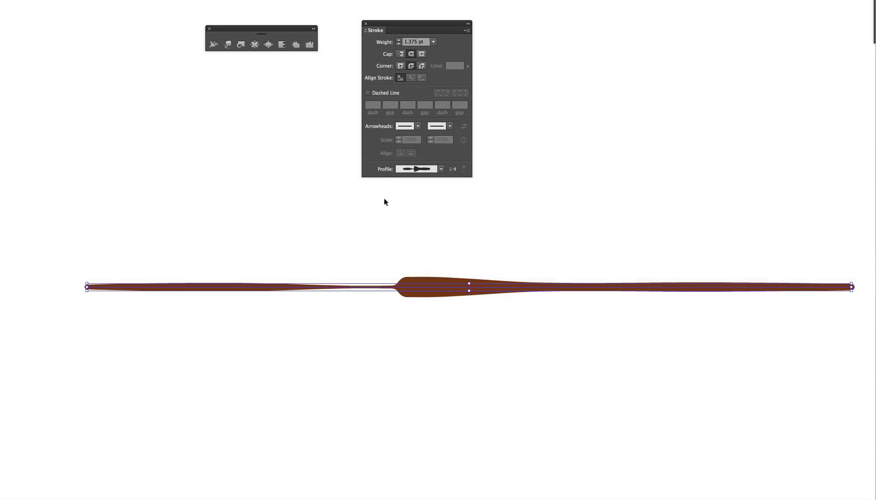
Step: Draw a large closed looping curved path with the Pen tool
key("super+shift+a")
mouse_move(203, 172)
left_mouse_down()
mouse_move(234, 192)
mouse_move(293, 152)
left_mouse_up()
left_click_drag(397, 231, 428, 258)
left_click_drag(521, 237, 608, 154)
left_click_drag(628, 133, 720, 209)
mouse_move(682, 449)
left_mouse_down()
mouse_move(659, 455)
mouse_move(426, 425)
left_mouse_up()
left_click_drag(344, 402, 301, 306)
left_click_drag(295, 265, 220, 250)
left_click_drag(203, 172, 241, 199)
key("v")
Step: Apply the saved Crazy Stroke width profile to the new loop
left_click_drag(246, 133, 317, 229)
left_click(440, 169)
scroll(398, 213, "down", 3)
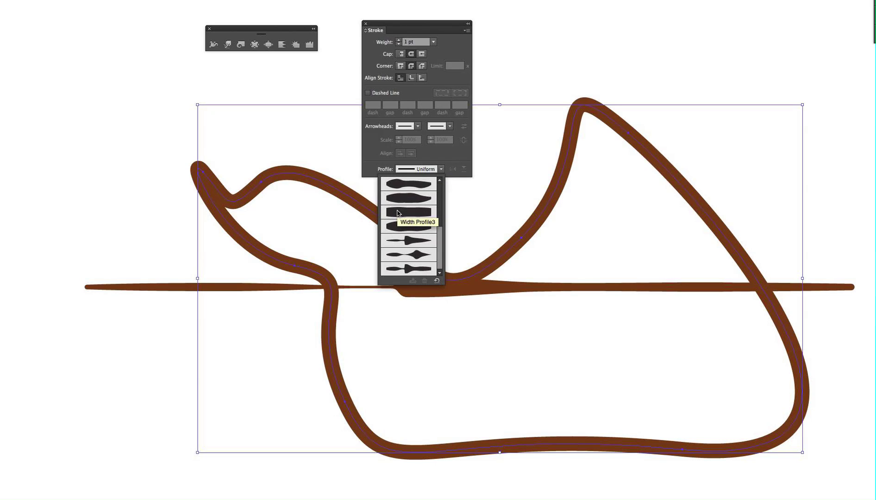
left_click(414, 271)
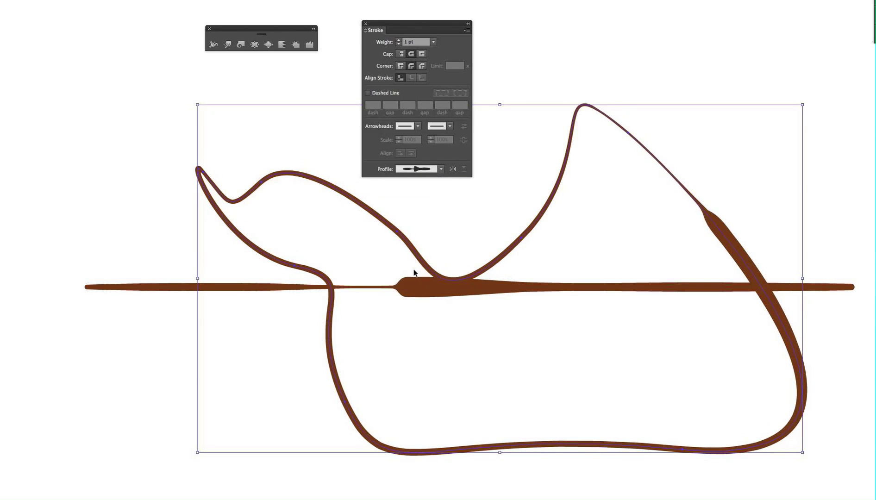
left_click(560, 59)
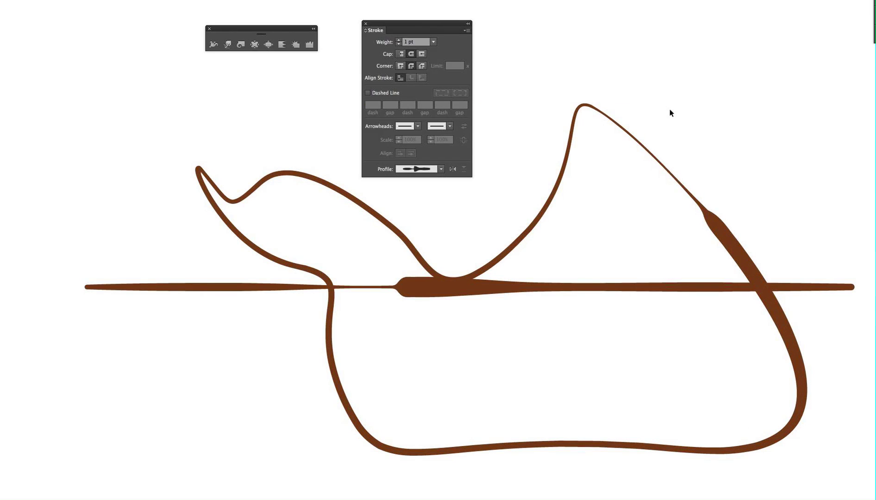